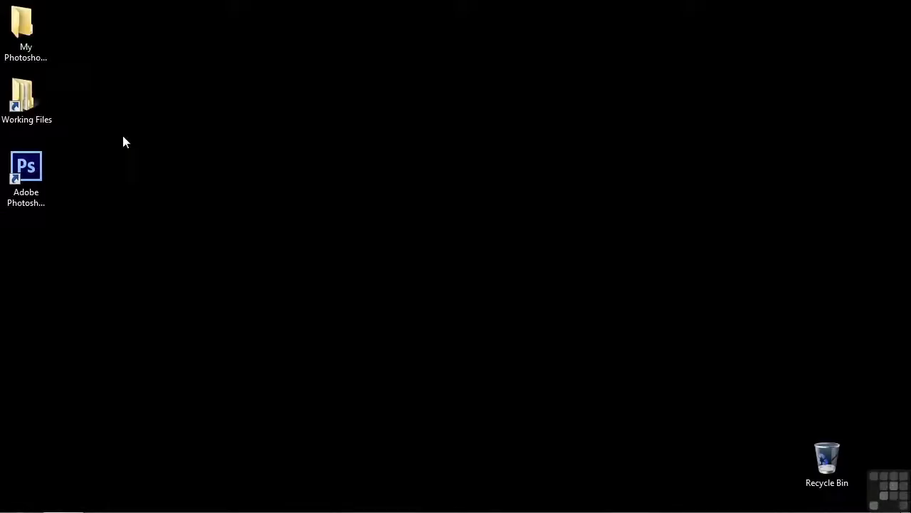
- Open 0304-transitions.psd from the Photoshop PSD files folder inside Working Files
double_click(28, 103)
double_click(402, 221)
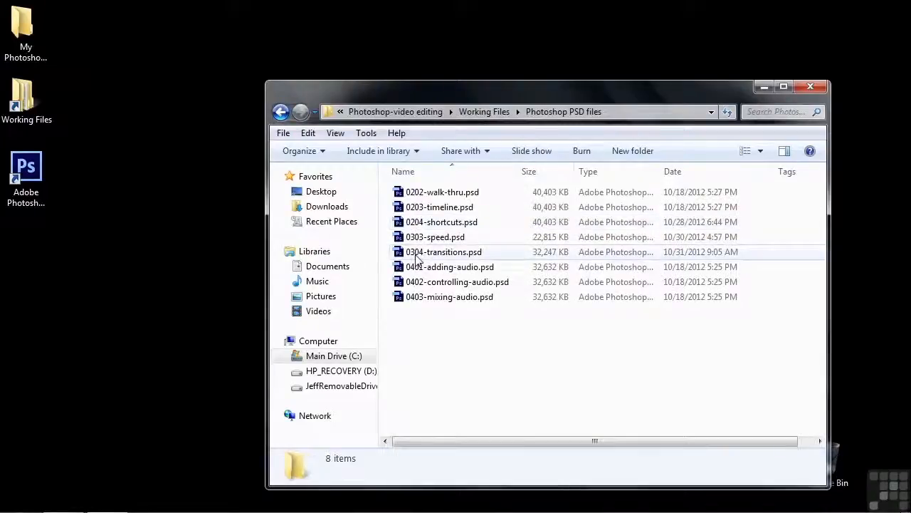
left_click(417, 257)
double_click(417, 255)
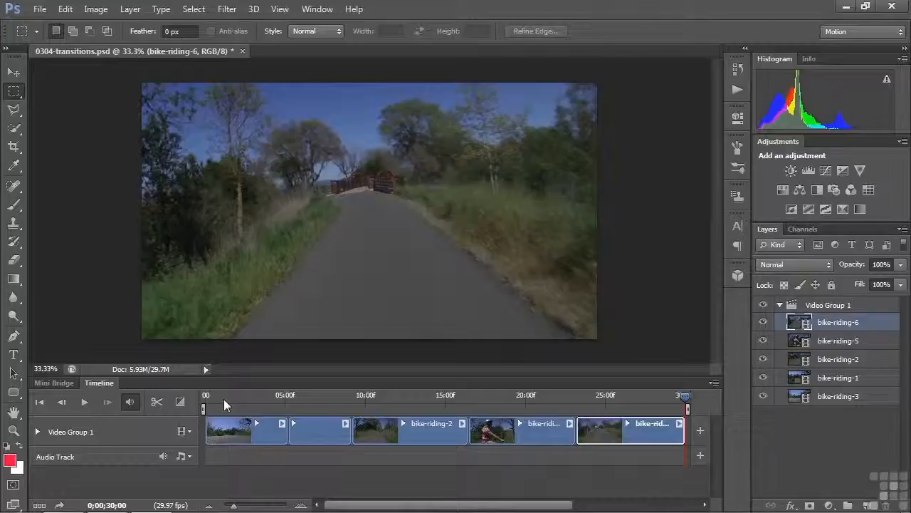
- Apply a 1 s Fade transition to both sides of the cut between the first and second clips
left_click(180, 402)
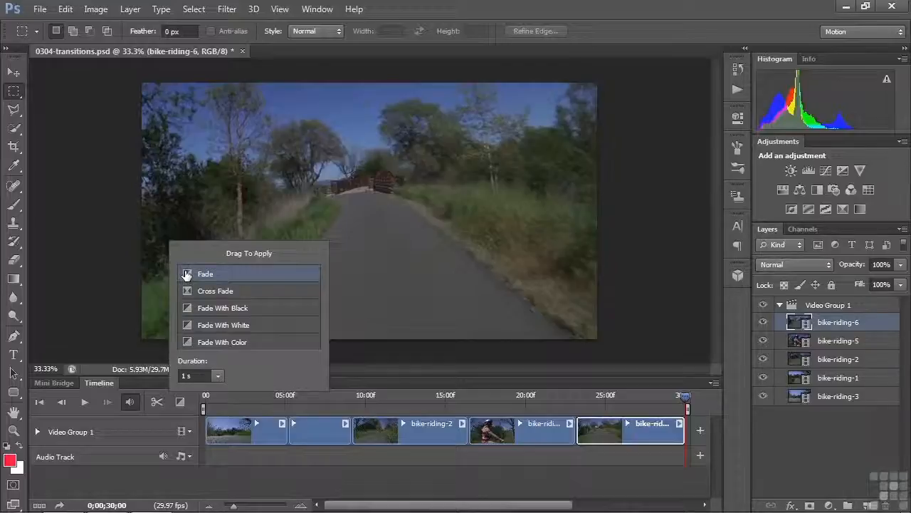
left_click_drag(187, 274, 286, 426)
mouse_move(282, 427)
left_mouse_down()
mouse_move(298, 428)
mouse_move(288, 427)
left_mouse_up()
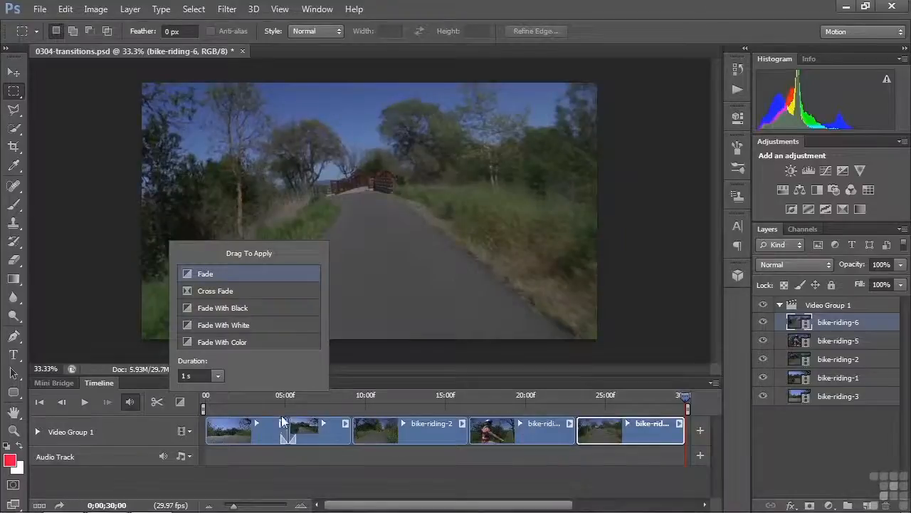
- Play and scrub through the cut between the first two clips to examine the Fade transition
left_click(281, 413)
left_click(267, 394)
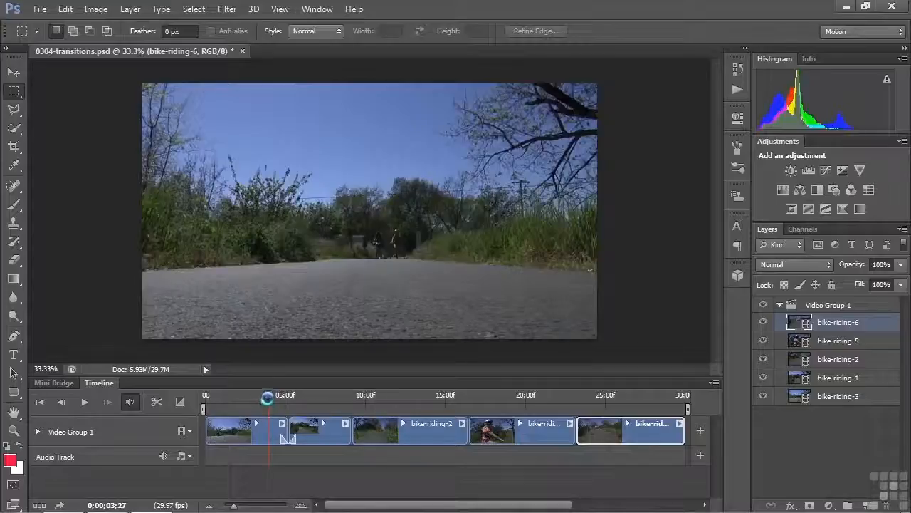
key("space")
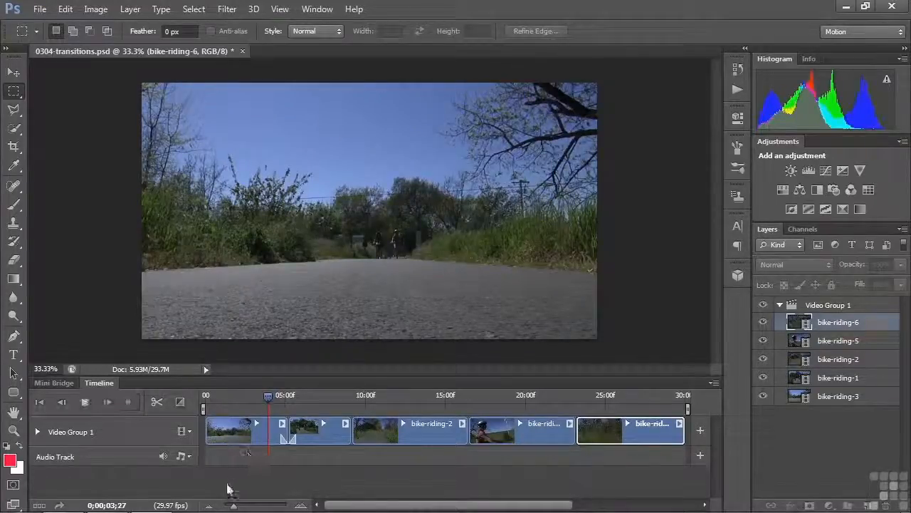
key("space")
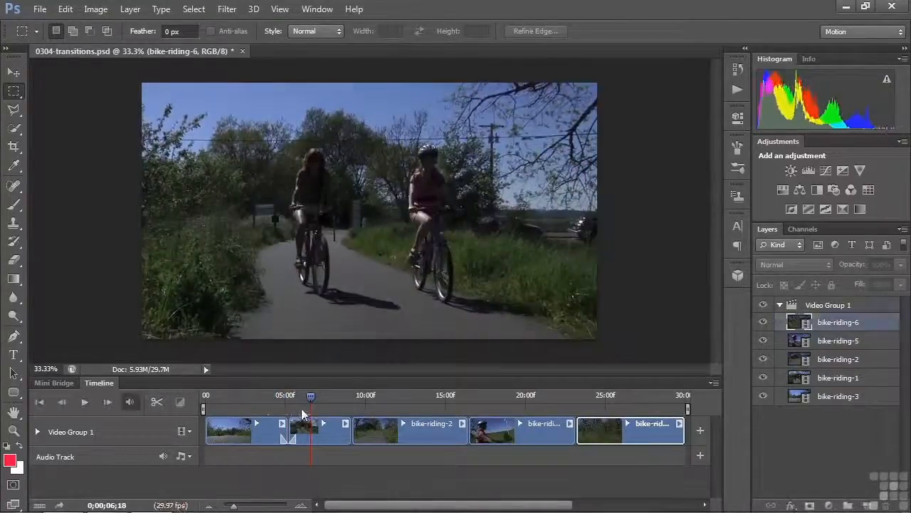
left_click_drag(310, 396, 271, 395)
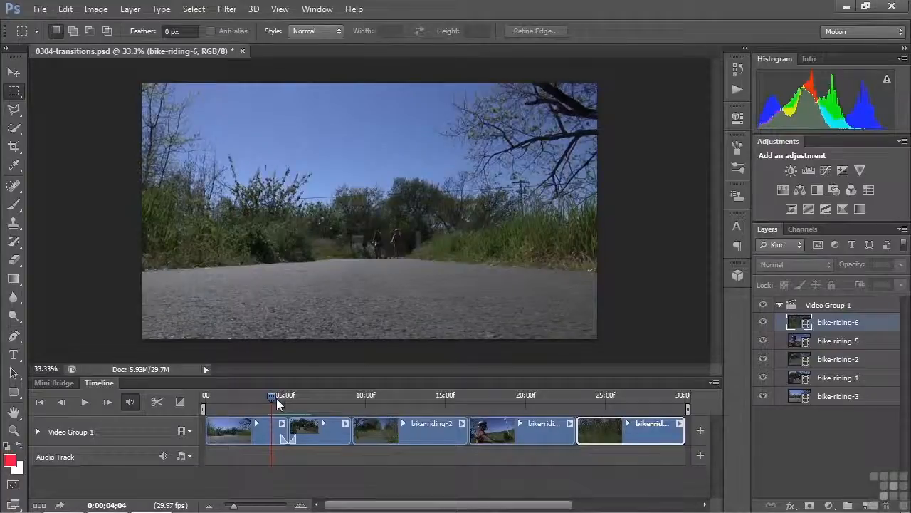
mouse_move(275, 398)
left_mouse_down()
mouse_move(306, 407)
mouse_move(274, 405)
mouse_move(288, 399)
left_mouse_up()
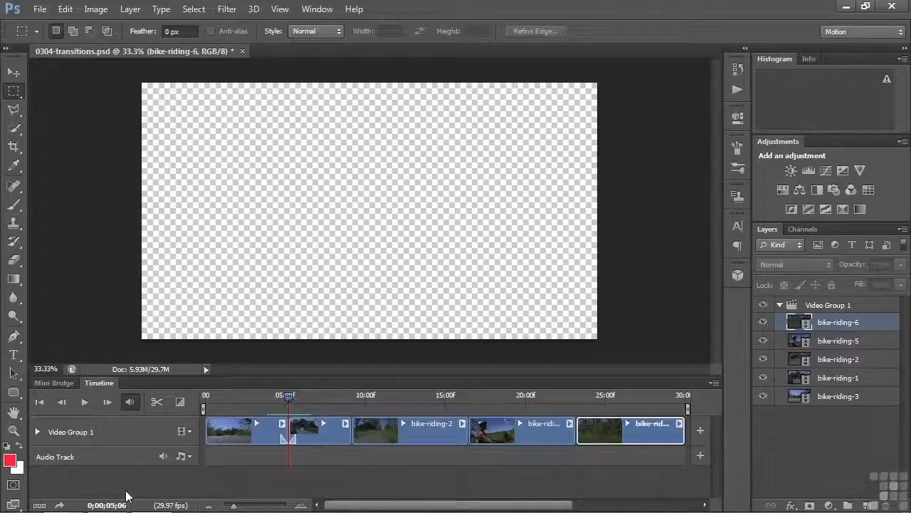
left_click_drag(286, 396, 296, 396)
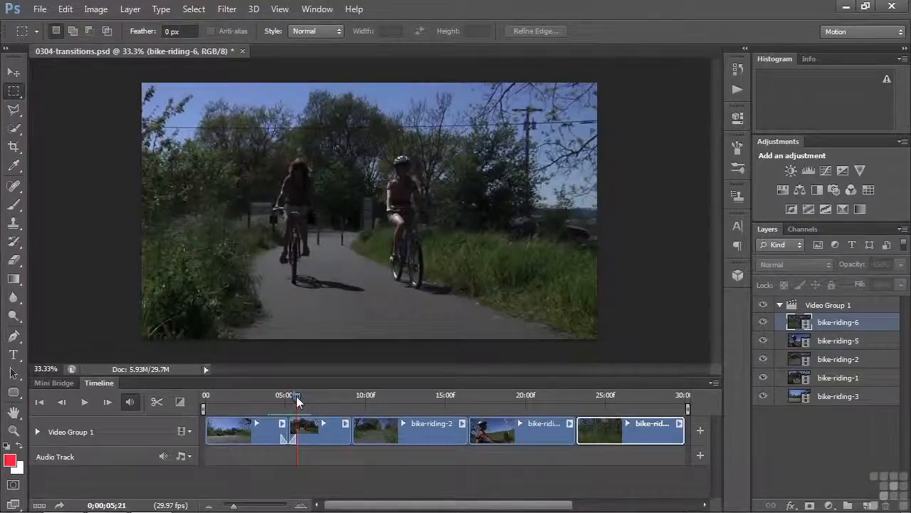
left_click_drag(296, 395, 278, 397)
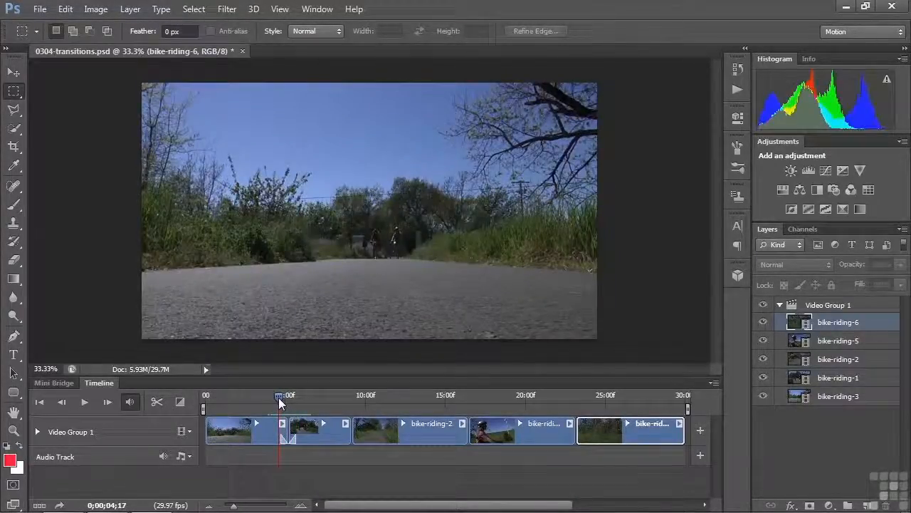
- Revert the document to its Open history state, removing the added Fade transition
left_click(739, 70)
left_click(622, 95)
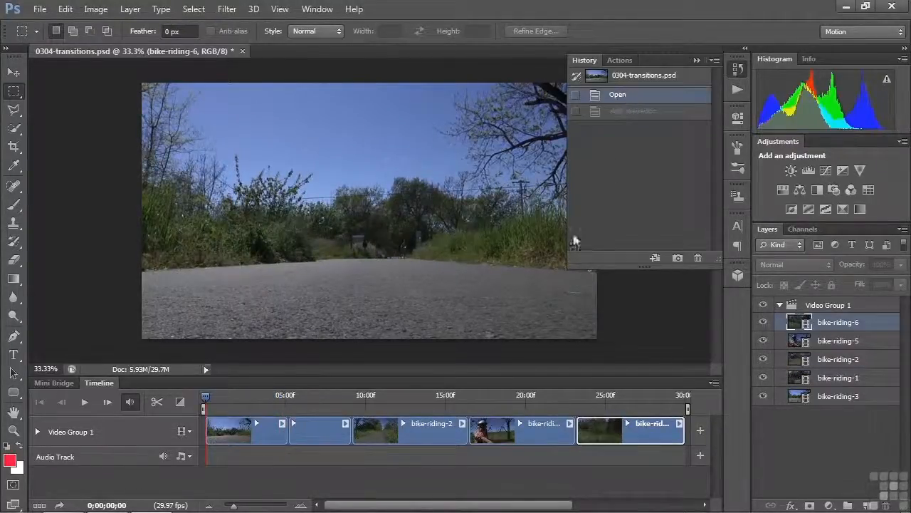
left_click(697, 60)
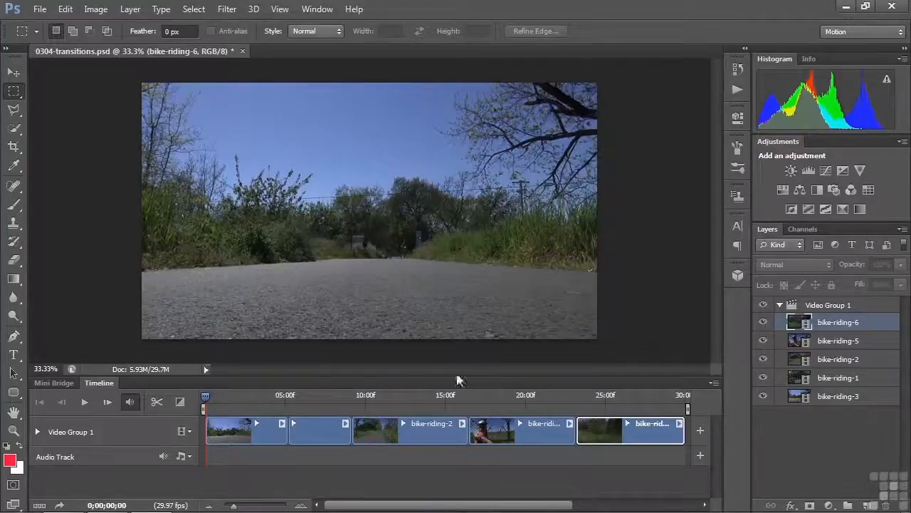
- Add a 1 s Fade to the end of the first clip only and scrub through it
left_click(180, 402)
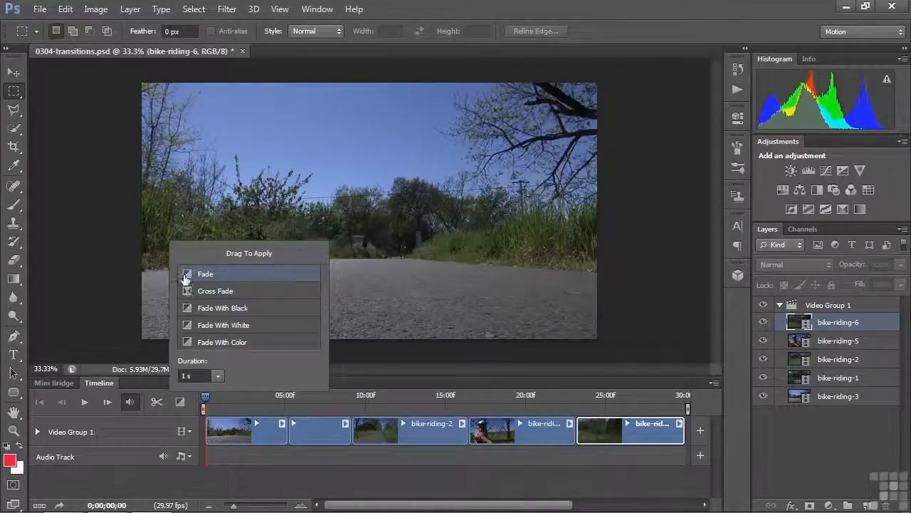
mouse_move(185, 275)
left_mouse_down()
mouse_move(234, 321)
mouse_move(277, 432)
left_mouse_up()
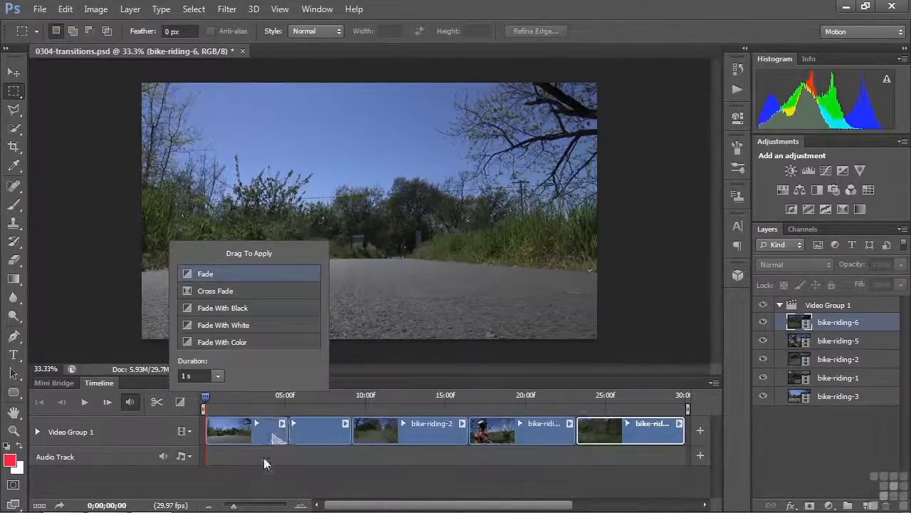
left_click(266, 405)
mouse_move(270, 399)
left_mouse_down()
mouse_move(291, 399)
mouse_move(272, 403)
mouse_move(294, 410)
mouse_move(274, 404)
left_mouse_up()
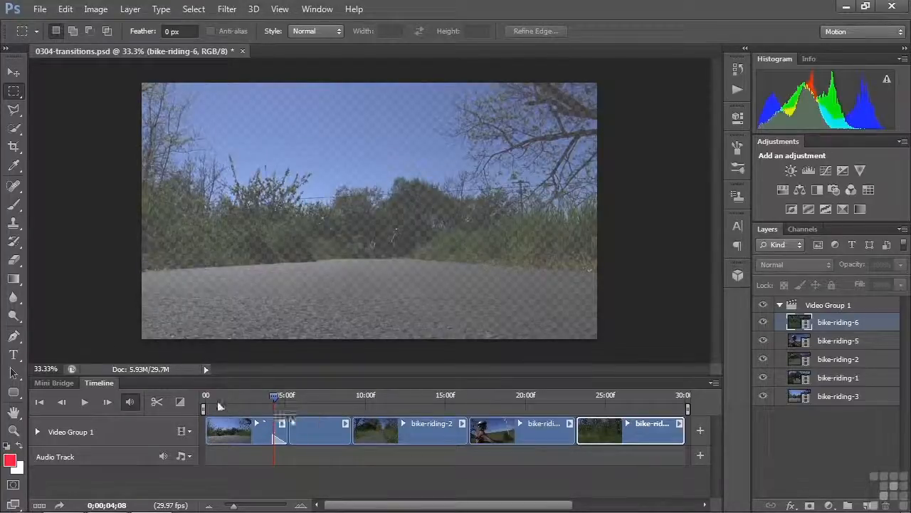
- Apply a 1 s Fade With White between the first and second clips and play it back
left_click(180, 402)
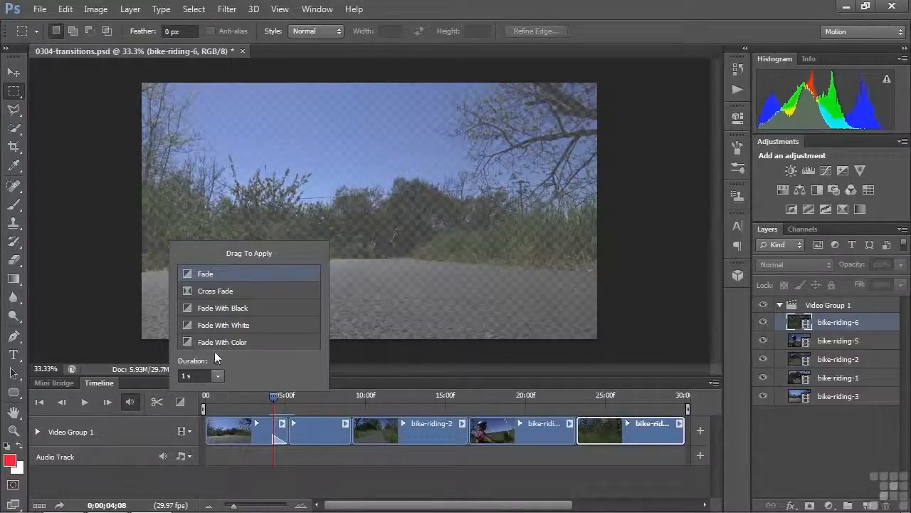
mouse_move(187, 329)
left_mouse_down()
mouse_move(279, 430)
mouse_move(285, 423)
left_mouse_up()
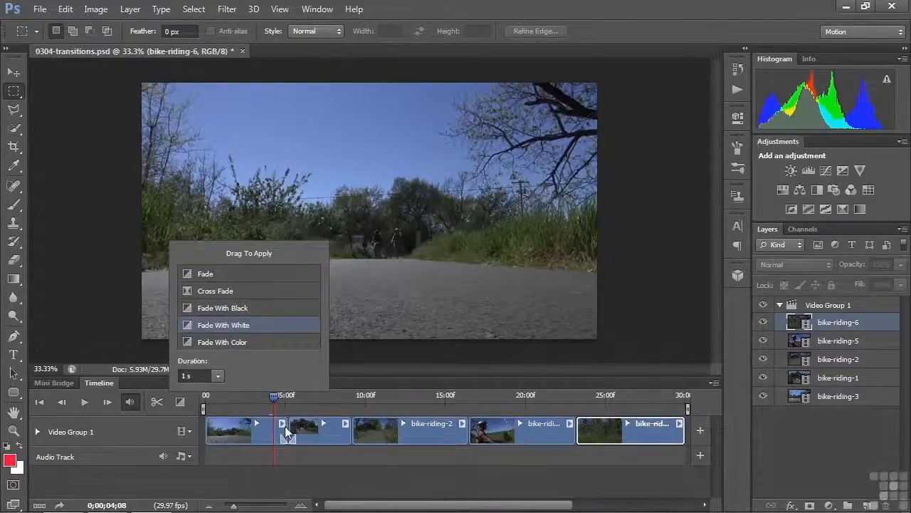
left_click(277, 398)
mouse_move(276, 398)
left_mouse_down()
mouse_move(298, 405)
mouse_move(261, 398)
left_mouse_up()
key("space")
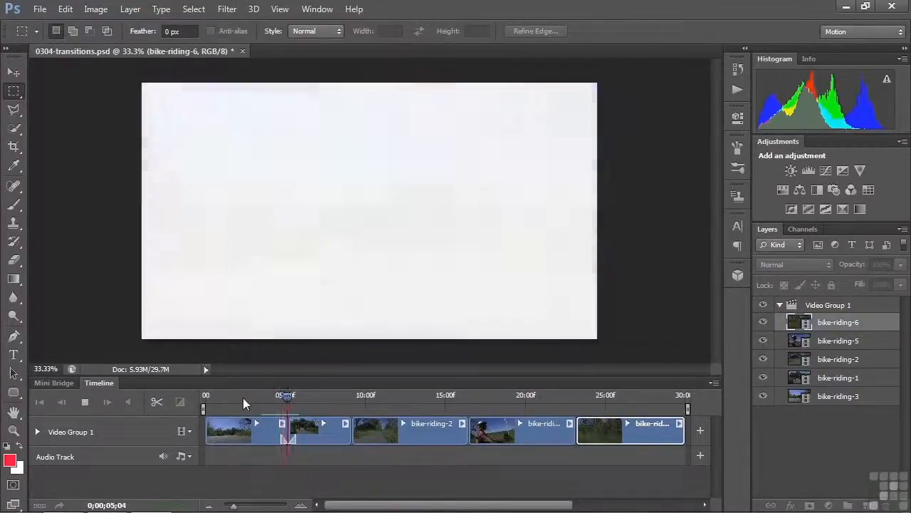
key("space")
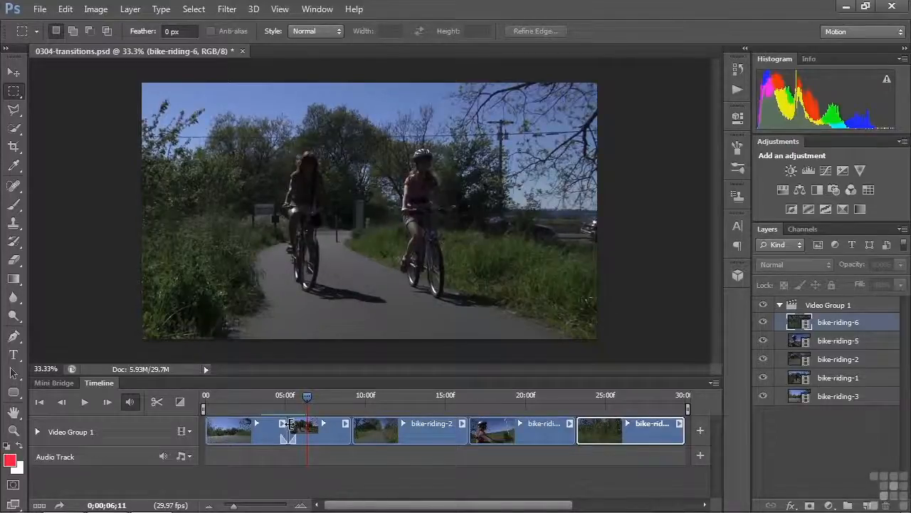
- Lengthen the Fade With White transition at both ends on the timeline and scrub through it
left_click_drag(292, 438, 310, 441)
mouse_move(311, 398)
left_mouse_down()
mouse_move(281, 394)
mouse_move(308, 399)
mouse_move(297, 402)
left_mouse_up()
left_click_drag(283, 436, 263, 434)
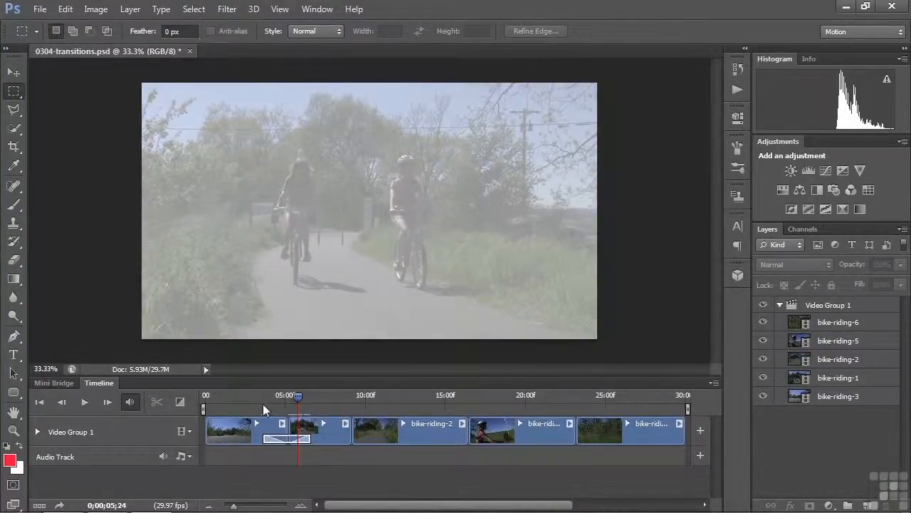
left_click_drag(263, 398, 287, 398)
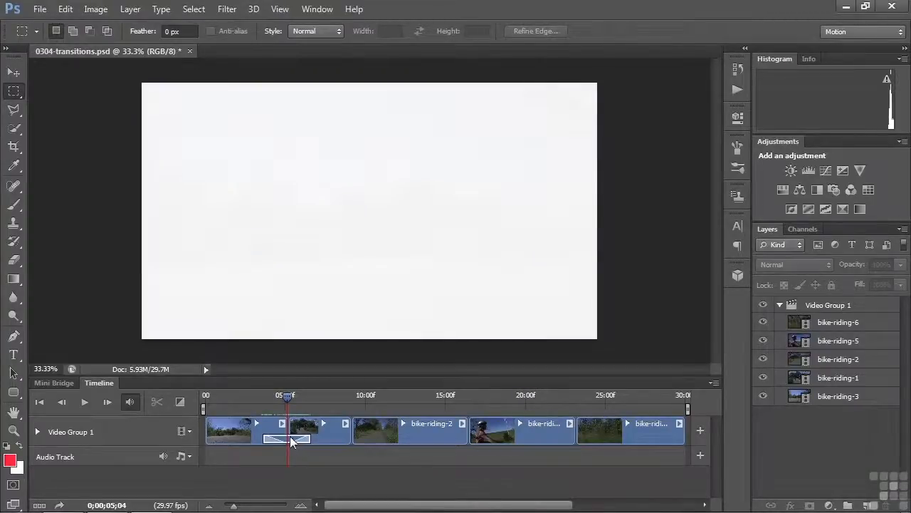
- Replace the Fade With White between the first two clips with a Fade With Color lasting 2 s
key("Delete")
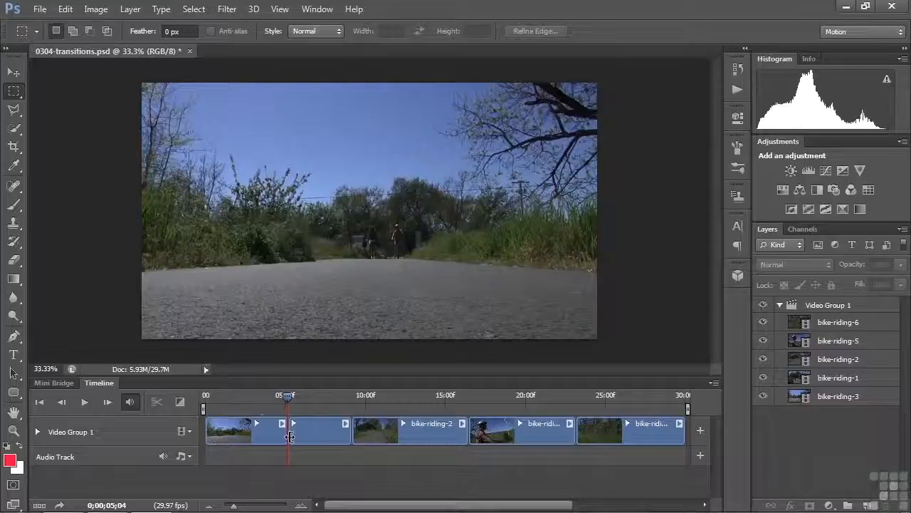
left_click(180, 401)
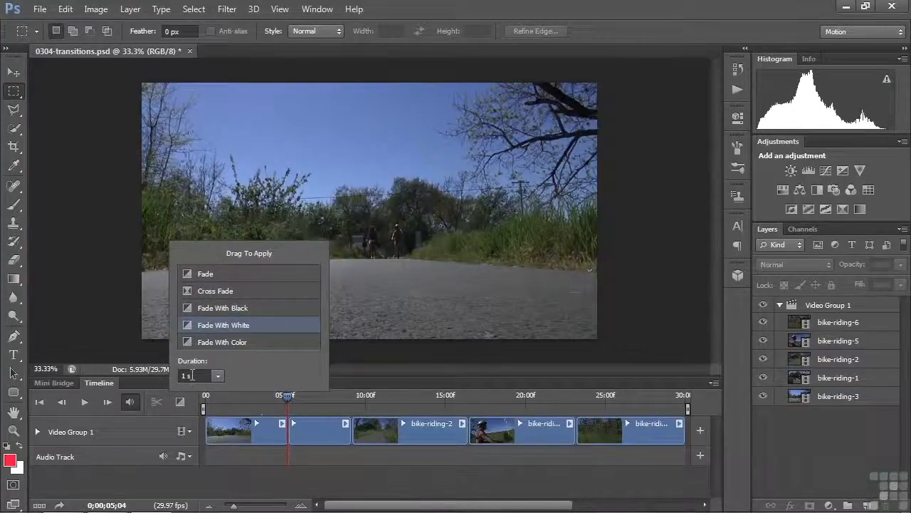
left_click(217, 376)
left_click_drag(218, 391, 224, 395)
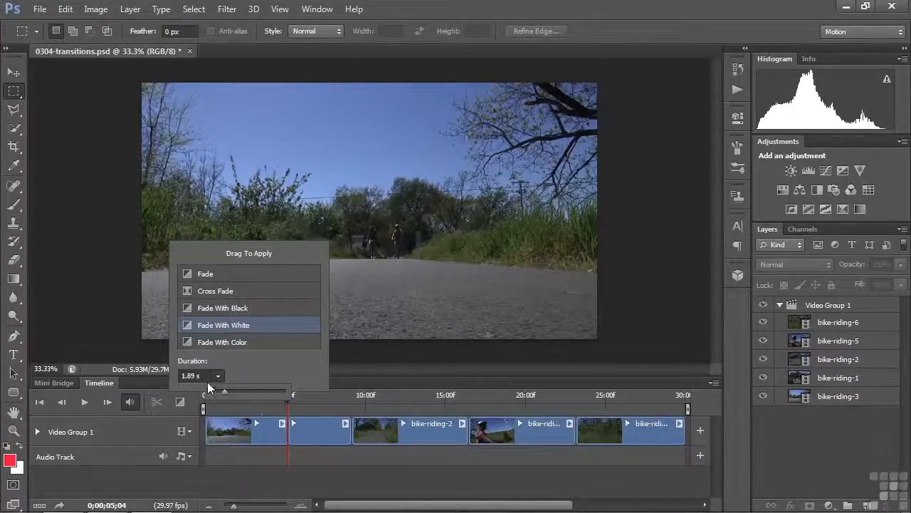
left_click(205, 376)
double_click(205, 376)
type("2")
key("Return")
left_click_drag(189, 343, 288, 427)
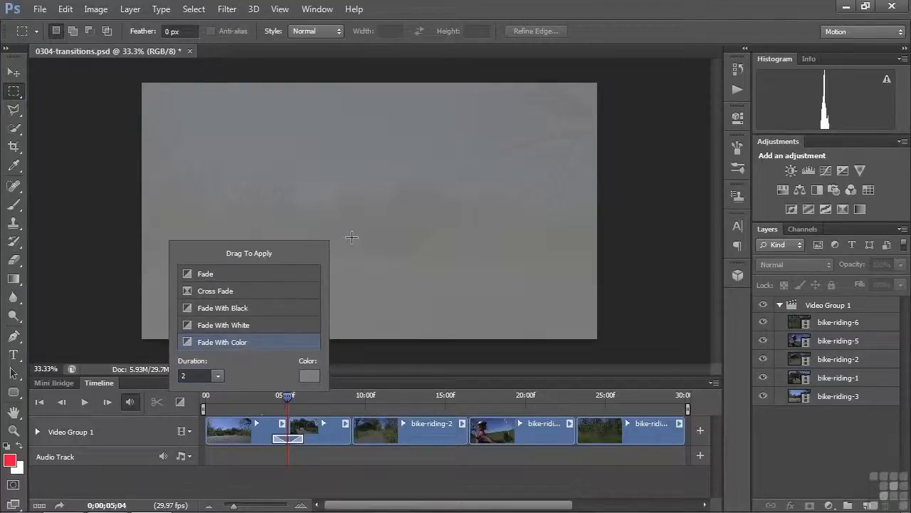
- Set the transition colour to dark green #117311 and scrub through the transition
left_click(309, 376)
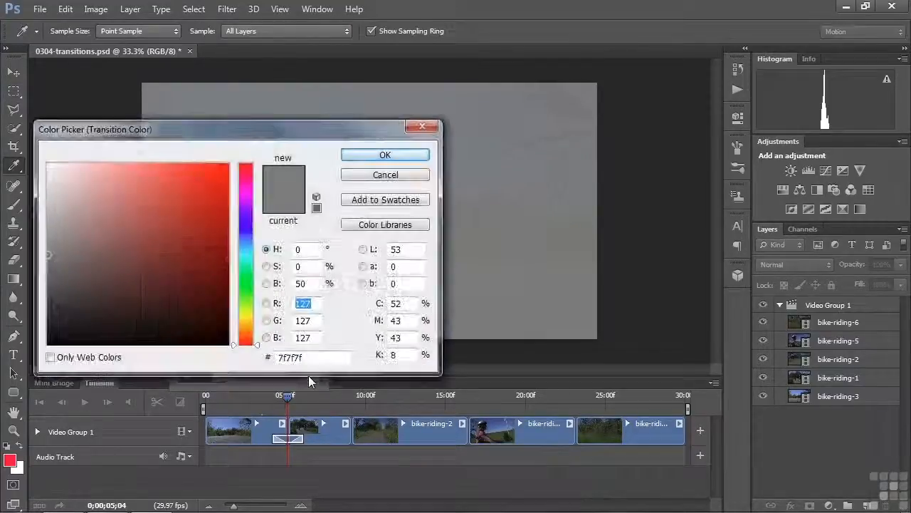
left_click(246, 284)
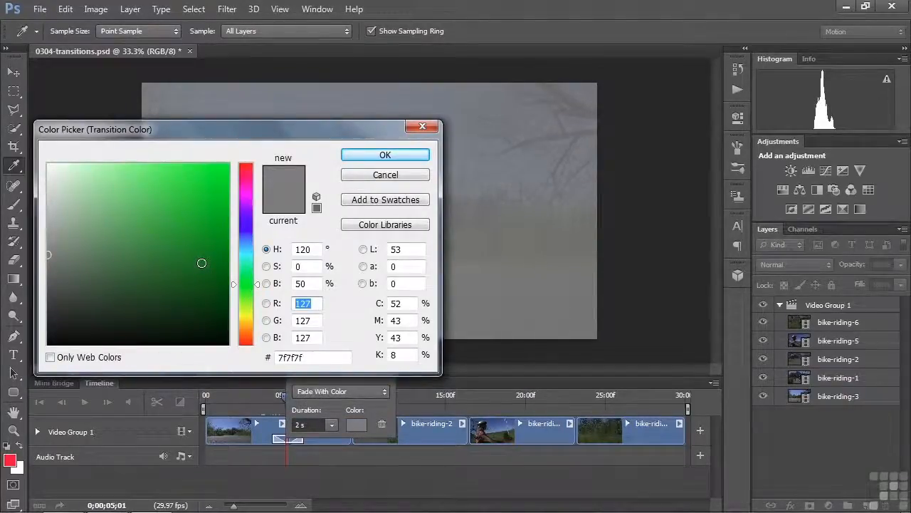
left_click(202, 262)
left_click(383, 155)
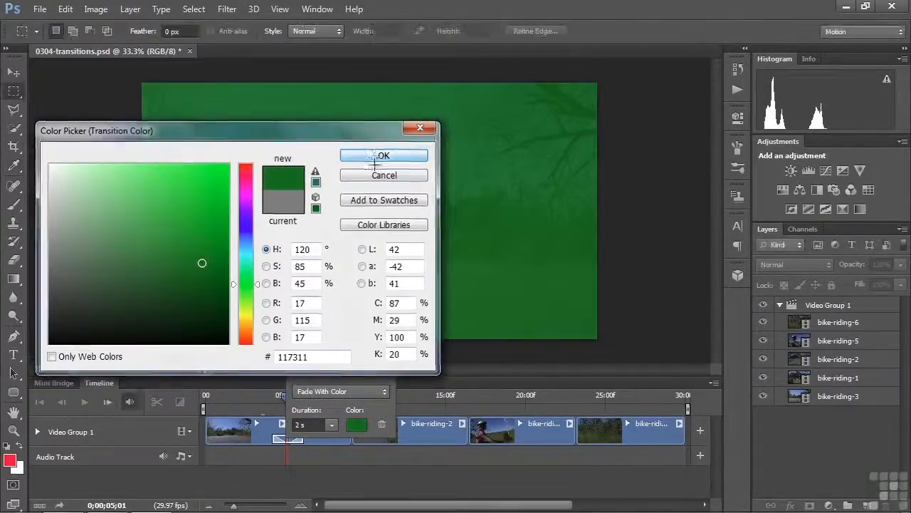
left_click(303, 449)
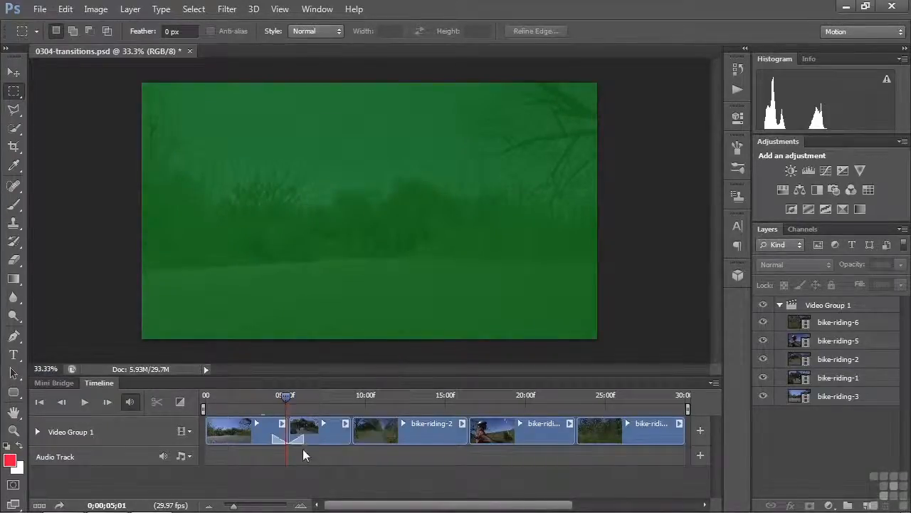
mouse_move(285, 397)
left_mouse_down()
mouse_move(269, 396)
mouse_move(308, 395)
mouse_move(266, 396)
mouse_move(307, 405)
mouse_move(267, 407)
mouse_move(297, 403)
mouse_move(282, 406)
left_mouse_up()
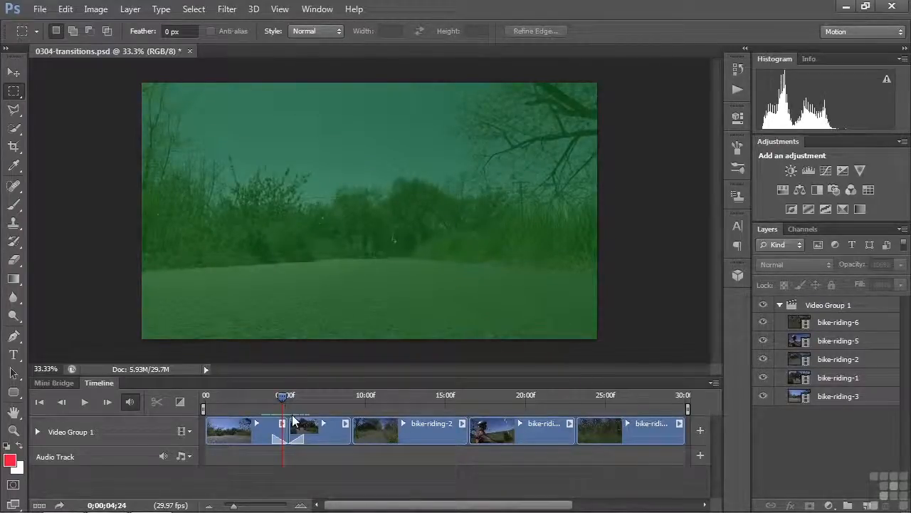
- Delete the Fade With Color transition between the first two clips and move the playhead to the end of the timeline
left_click(281, 440)
key("Delete")
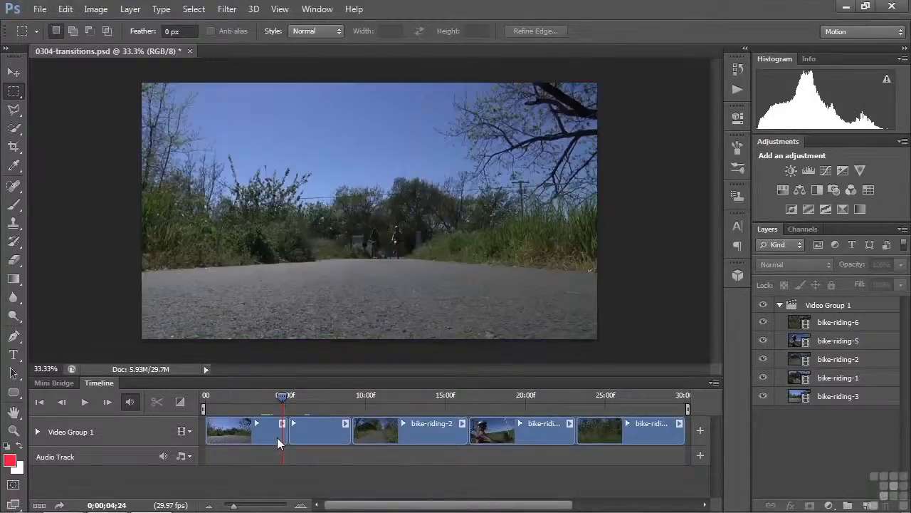
left_click(181, 402)
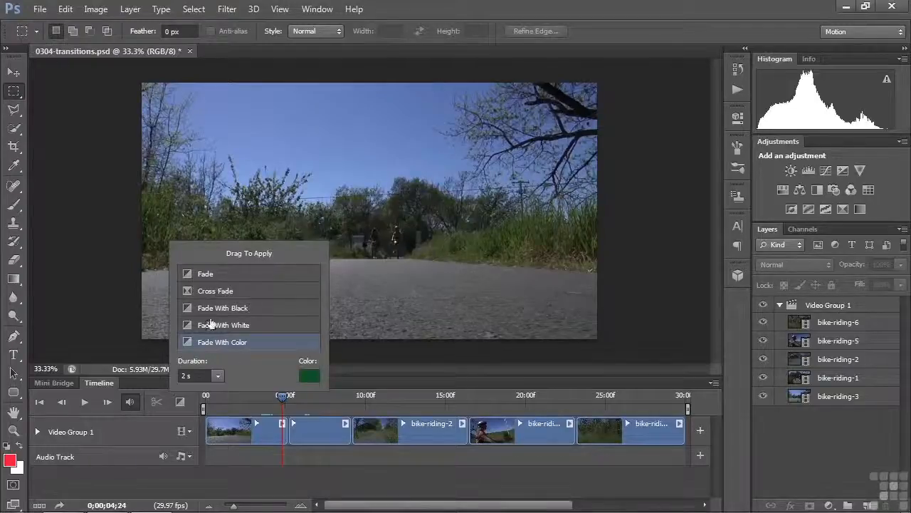
left_click(281, 397)
key("End")
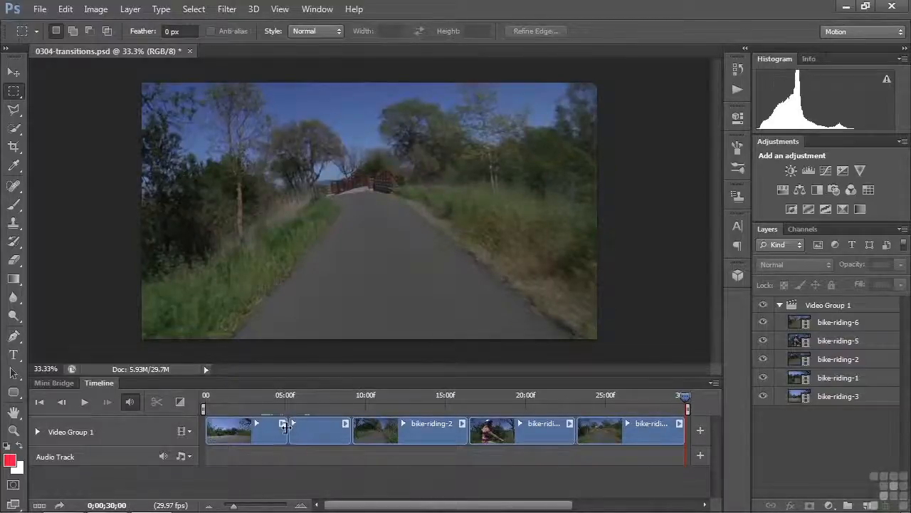
- Add a 2 s Cross Fade between the first two clips of Video Group 1 and scrub through the transition
left_click(181, 402)
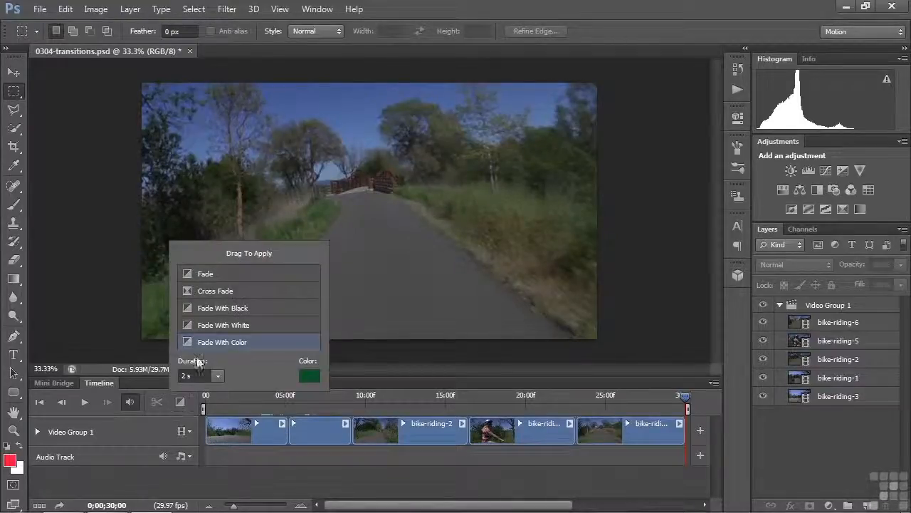
mouse_move(190, 296)
left_mouse_down()
mouse_move(205, 343)
mouse_move(322, 437)
mouse_move(277, 425)
mouse_move(297, 427)
mouse_move(297, 417)
mouse_move(295, 428)
left_mouse_up()
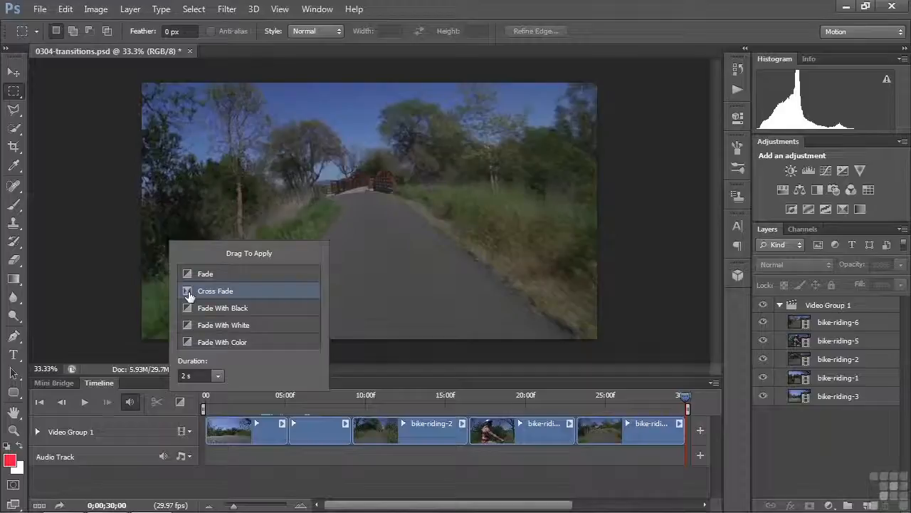
left_click(186, 375)
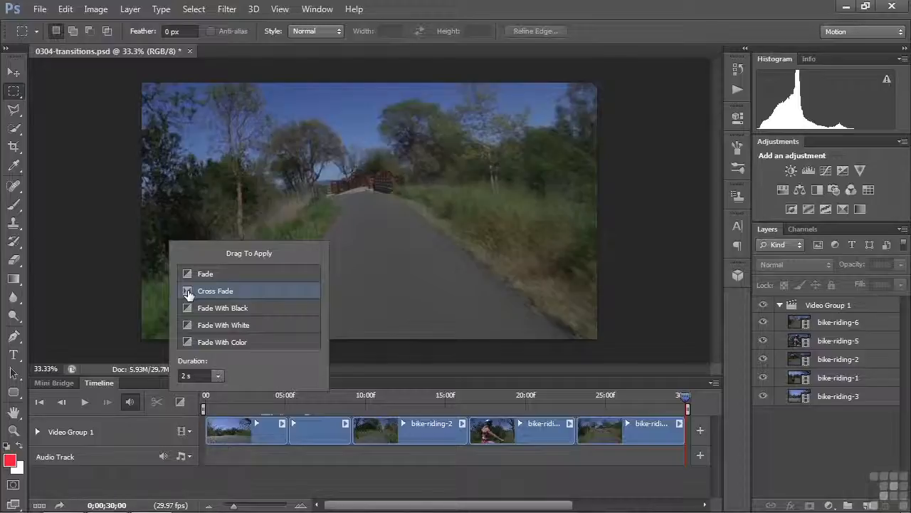
left_click_drag(187, 292, 291, 436)
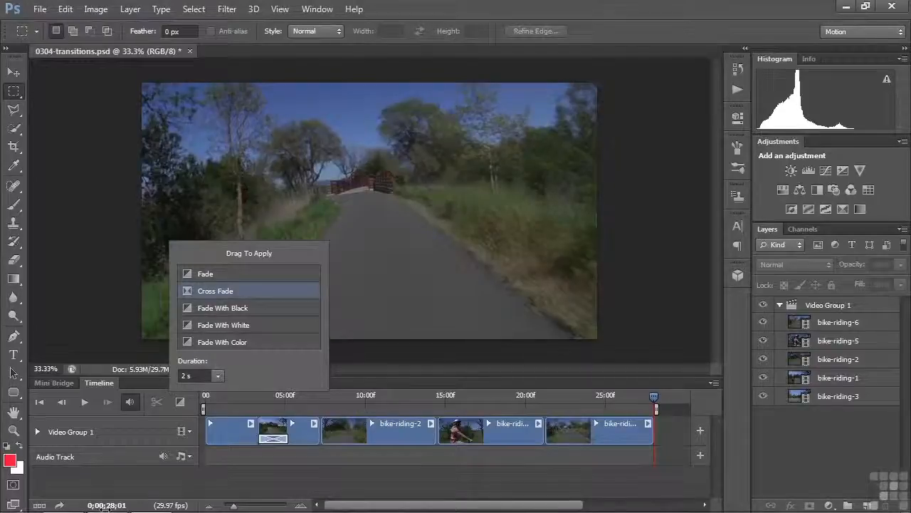
left_click(301, 457)
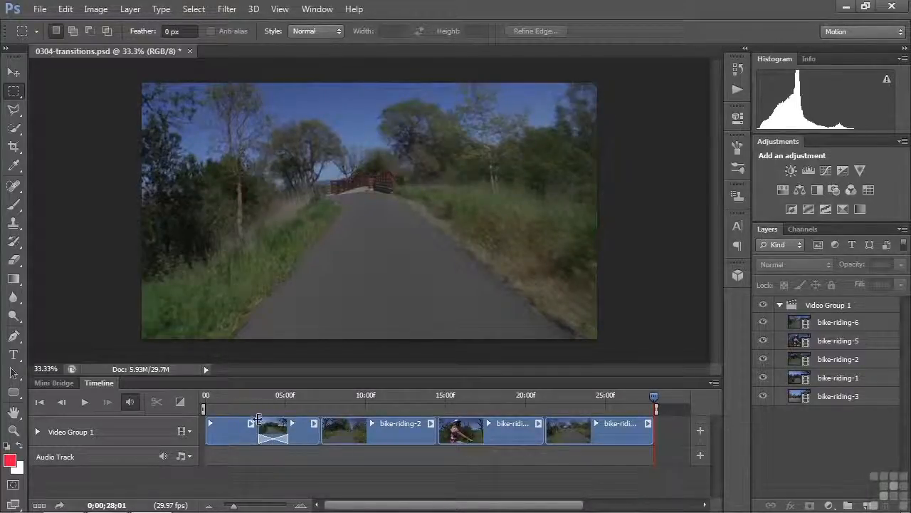
left_click_drag(244, 399, 268, 405)
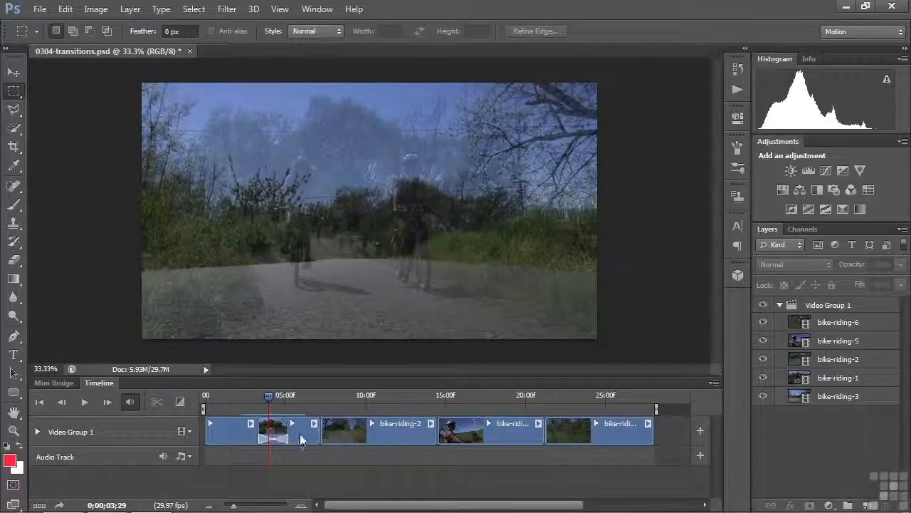
left_click_drag(270, 396, 250, 387)
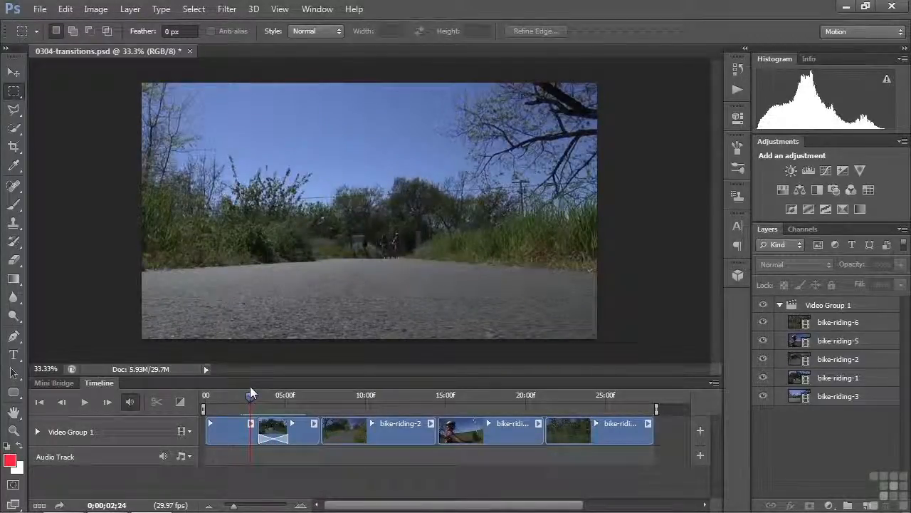